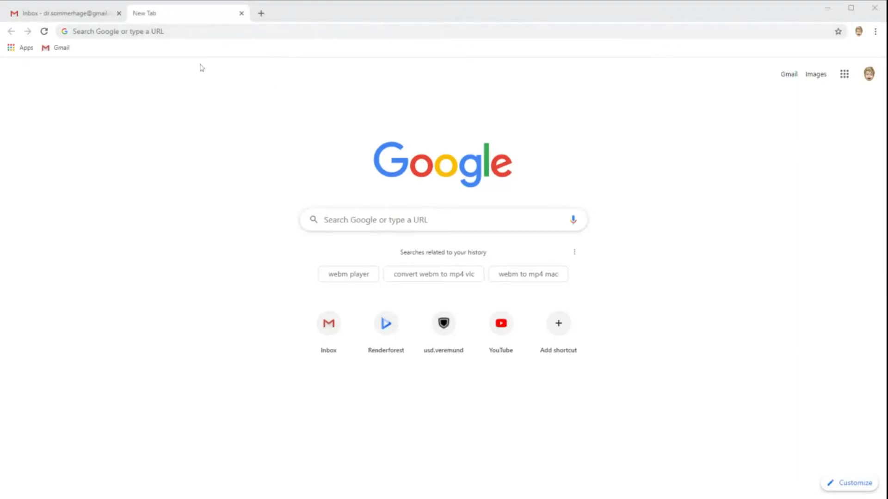
Go to gosoapbox.com and open the teacher sign-up form
click(199, 31)
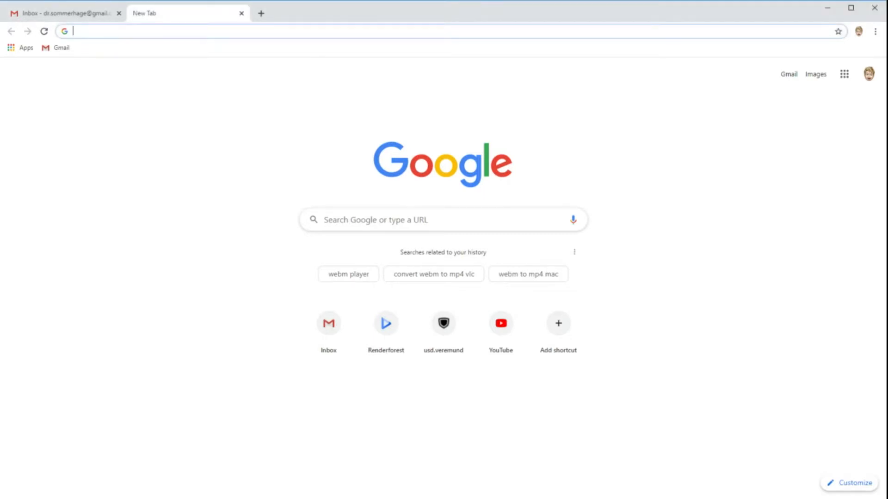
text(gosoa)
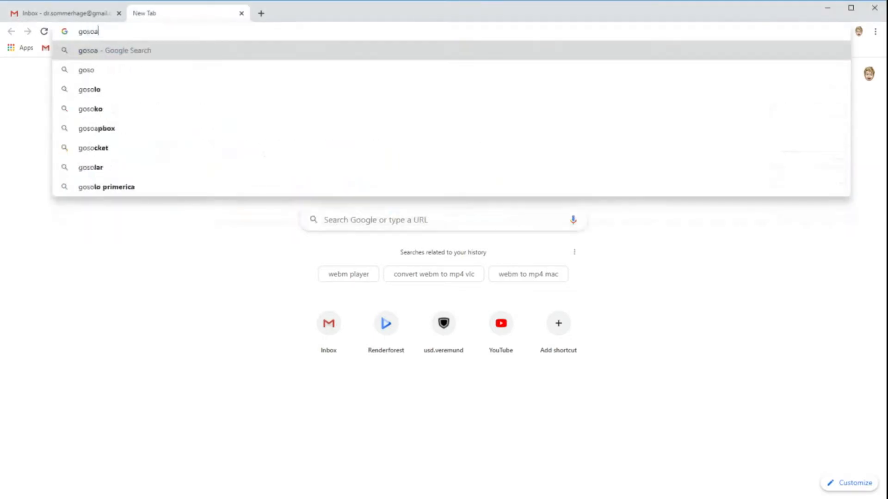
text(pbox.com)
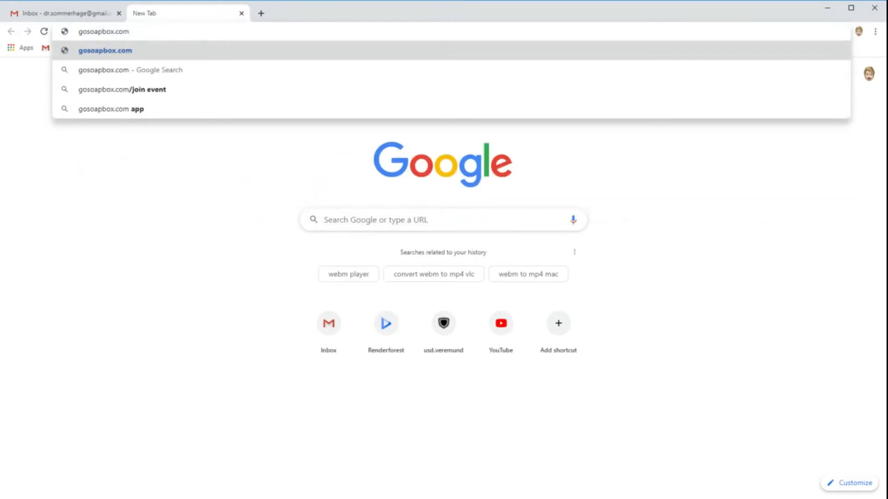
key(Return)
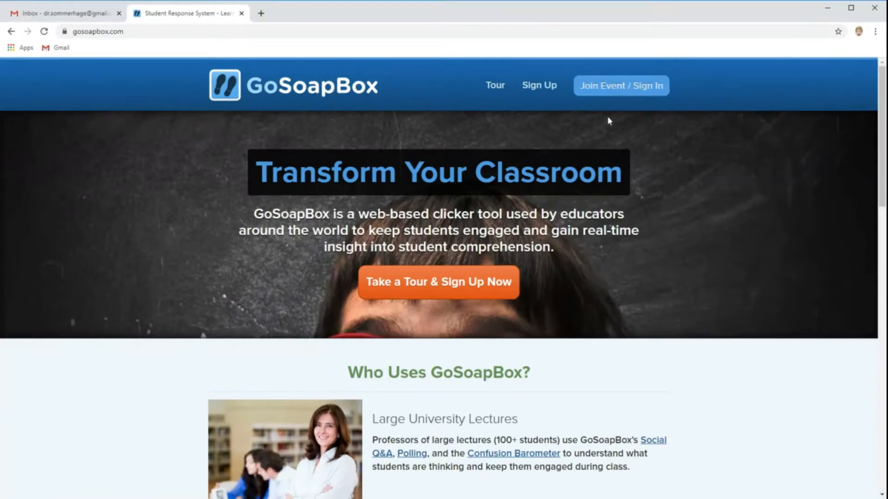
click(547, 89)
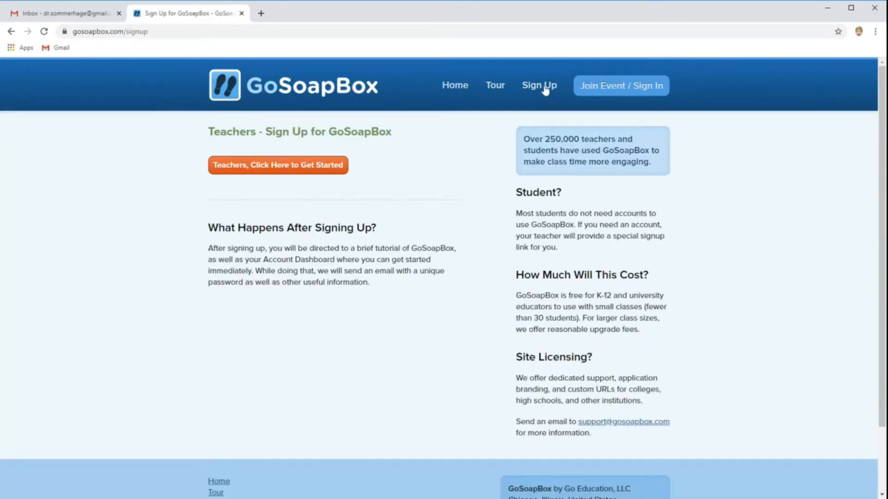
click(258, 169)
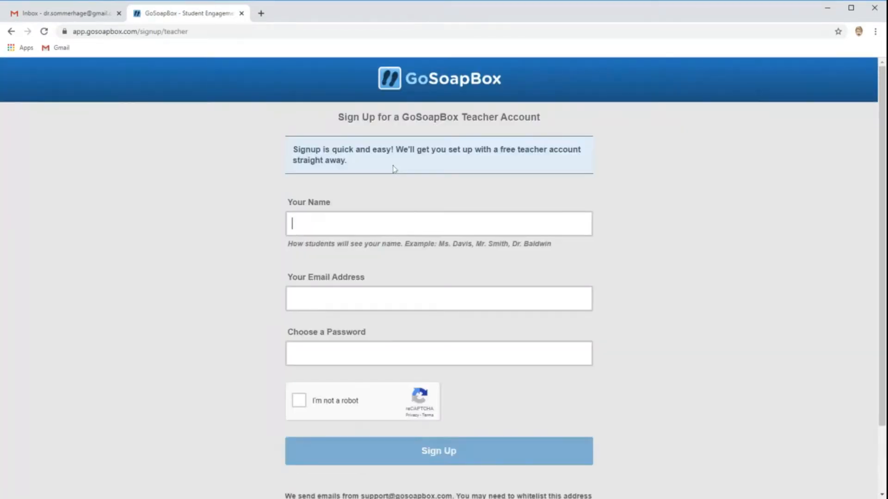
Enter the teacher's display name and e-mail address in the sign-up form
text(Frank)
key(Tab)
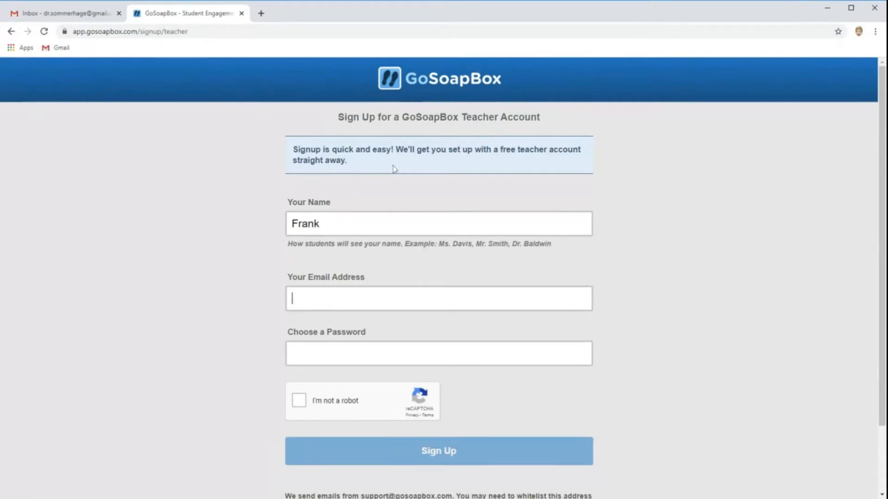
text(s)
key(BackSpace)
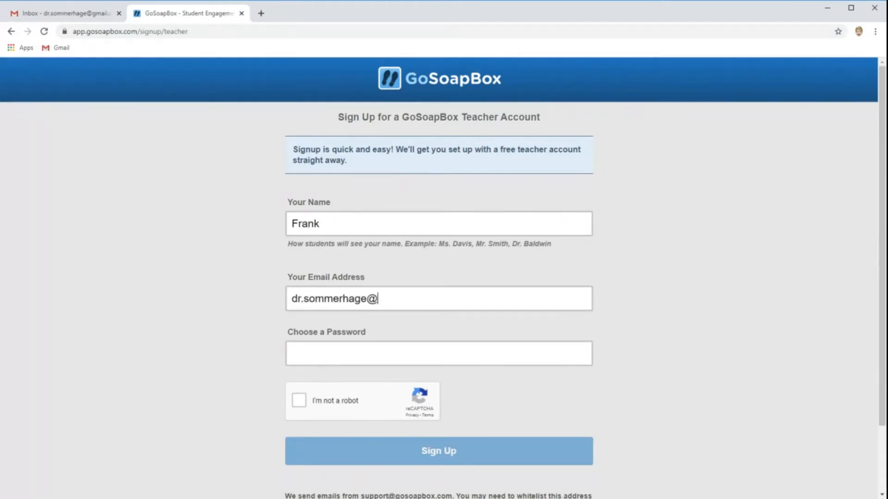
key(Tab)
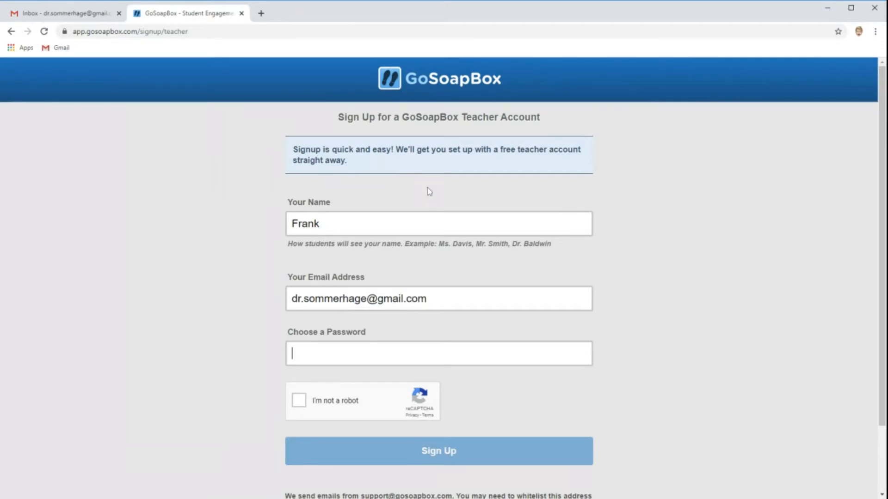
Fill in the account password, tick the reCAPTCHA check and submit the sign-up
click(414, 388)
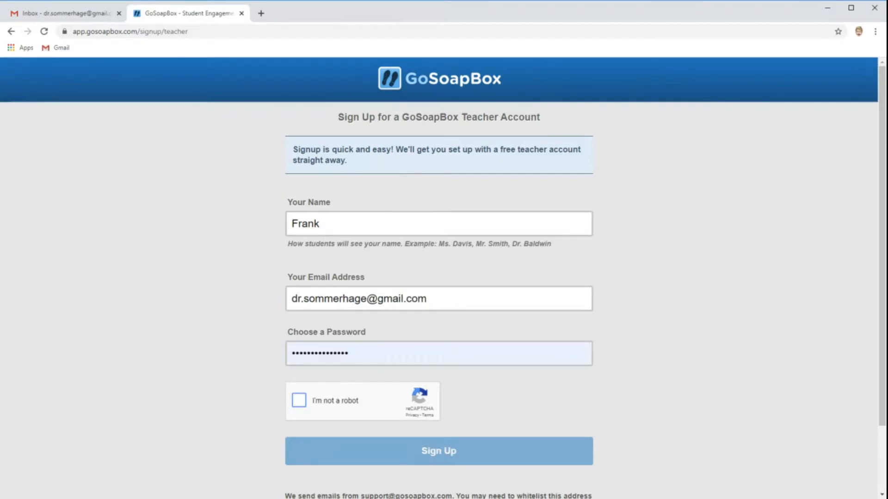
click(299, 402)
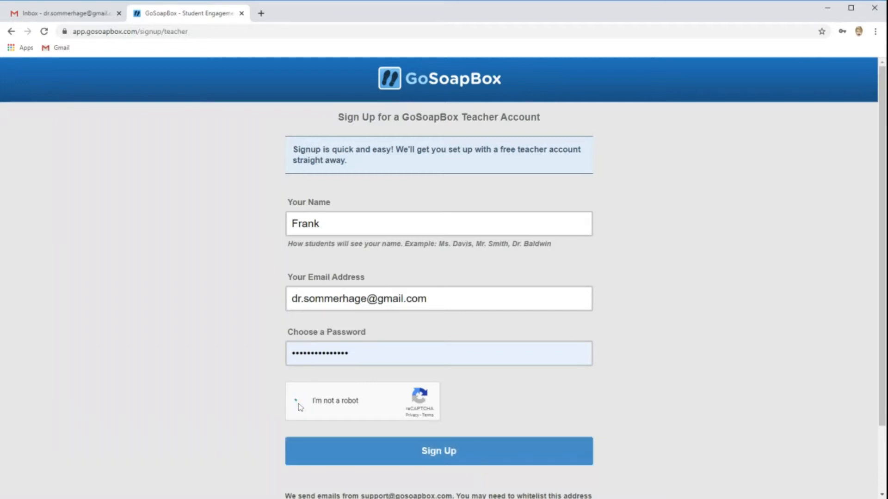
click(440, 451)
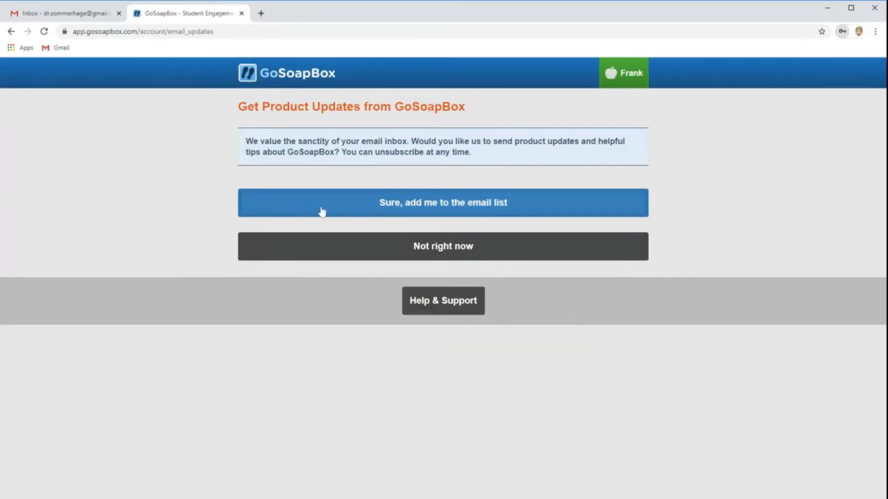
Open the Welcome to GoSoapBox e-mail in the Gmail inbox and read it
click(52, 15)
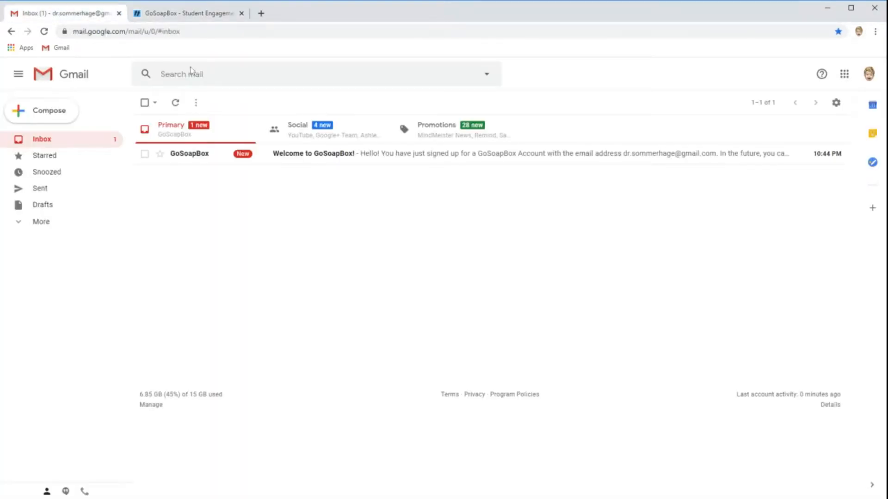
click(303, 157)
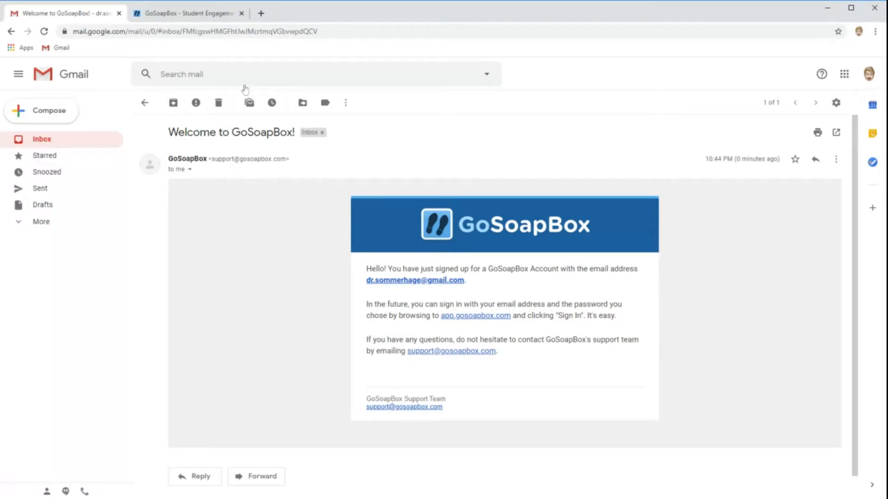
click(169, 14)
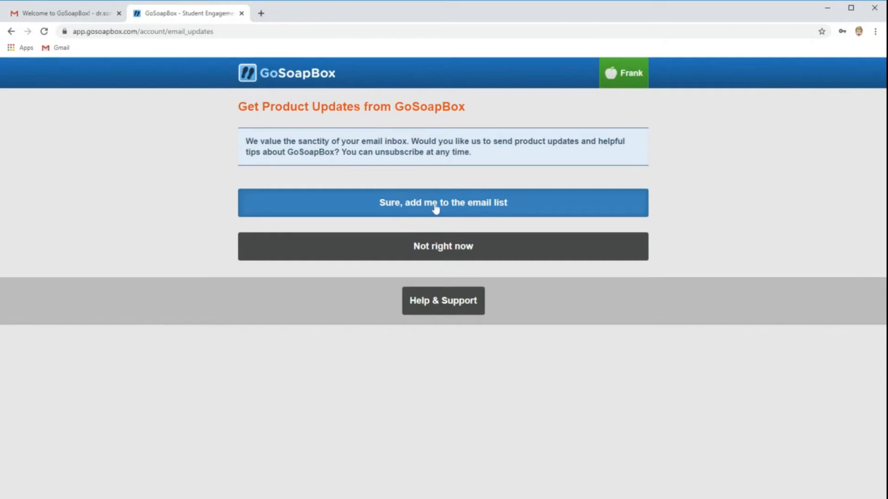
Decline product-update e-mails and skip past the getting-started slides to the account page
click(437, 250)
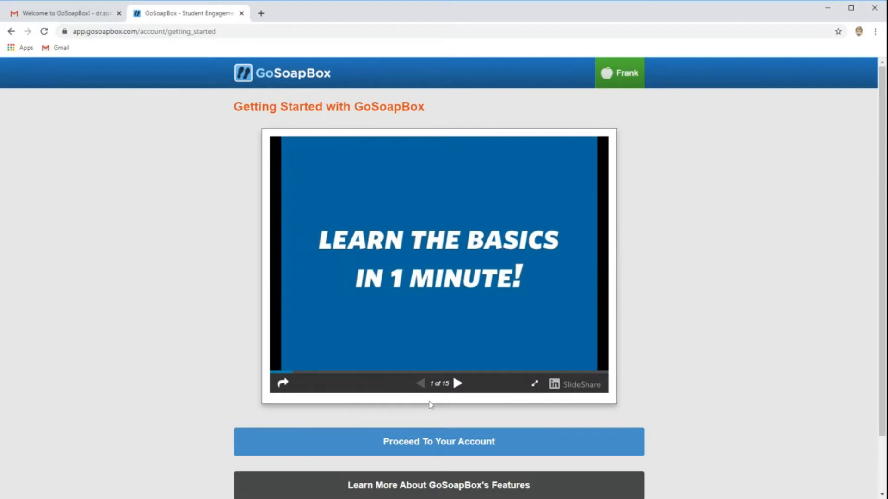
click(458, 384)
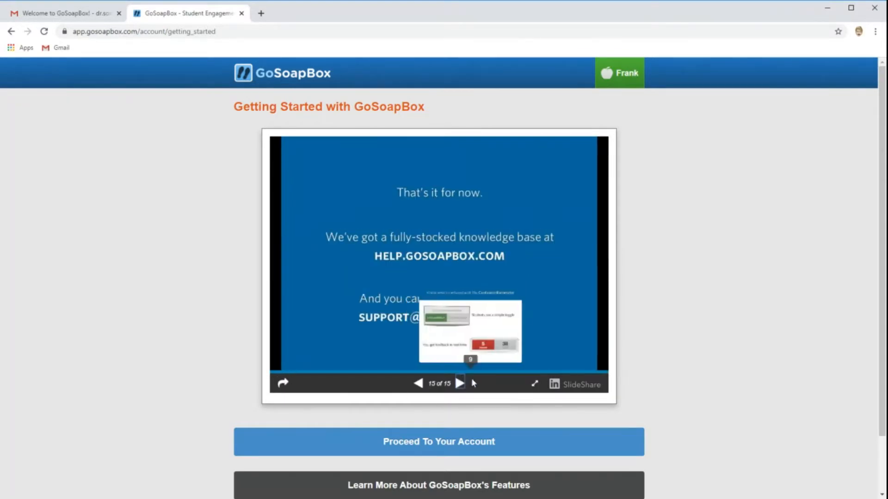
scroll(416, 416, down, 1)
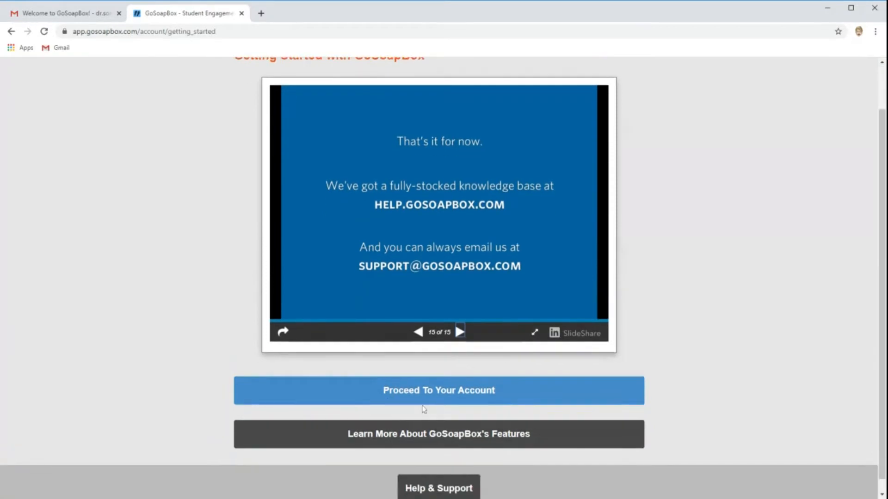
click(492, 395)
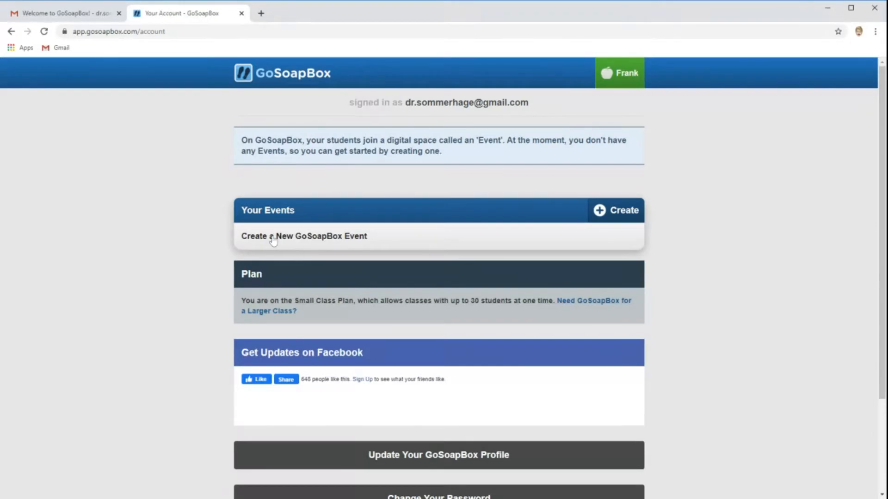
Create a new GoSoapBox event named 2020-S1-TC General Biology
click(305, 248)
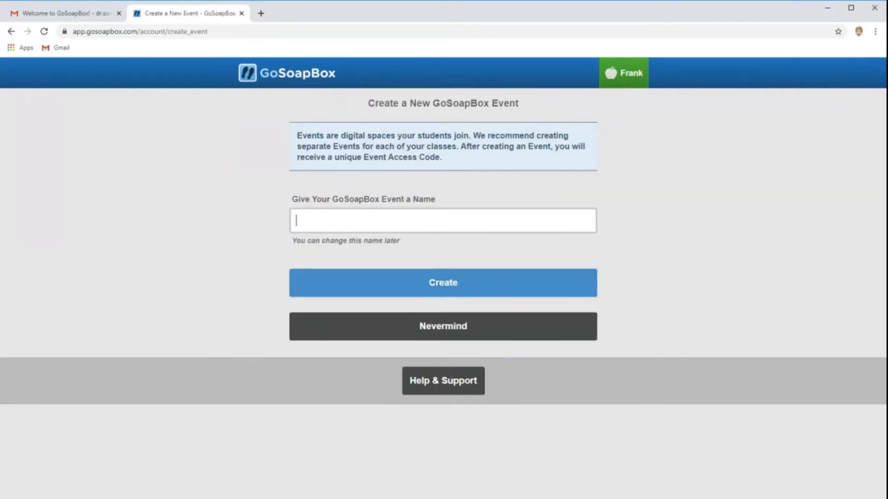
text(B)
key(BackSpace)
text(BSC1005)
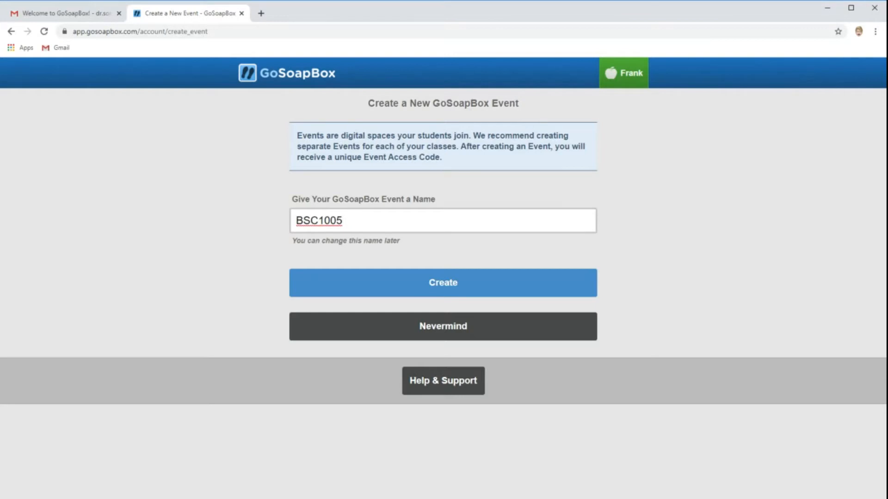
key(BackSpace)
key(BackSpace)
key(BackSpace)
key(BackSpace)
key(BackSpace)
key(BackSpace)
key(BackSpace)
text(General Biolo)
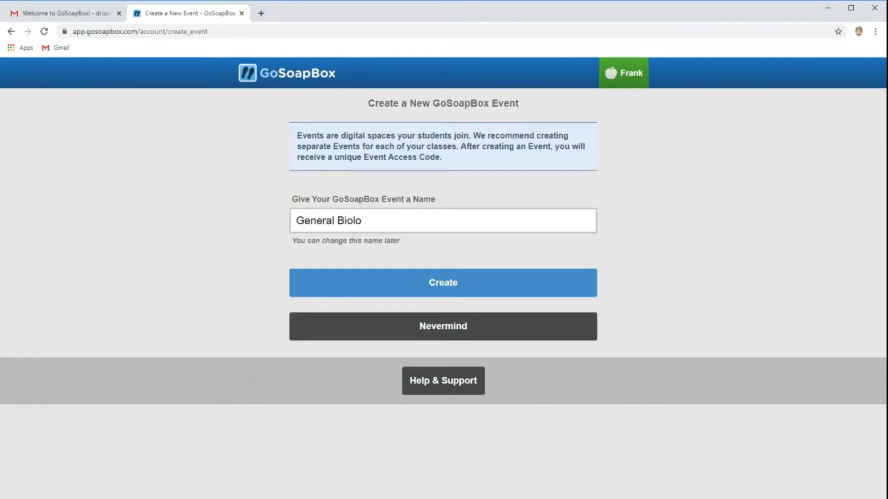
text(gy)
key(Home)
text(2000-S1-TC)
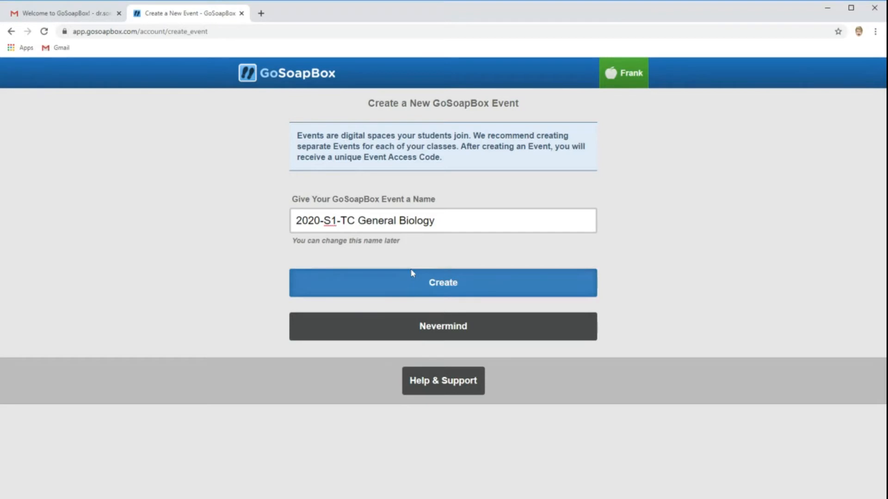
click(427, 286)
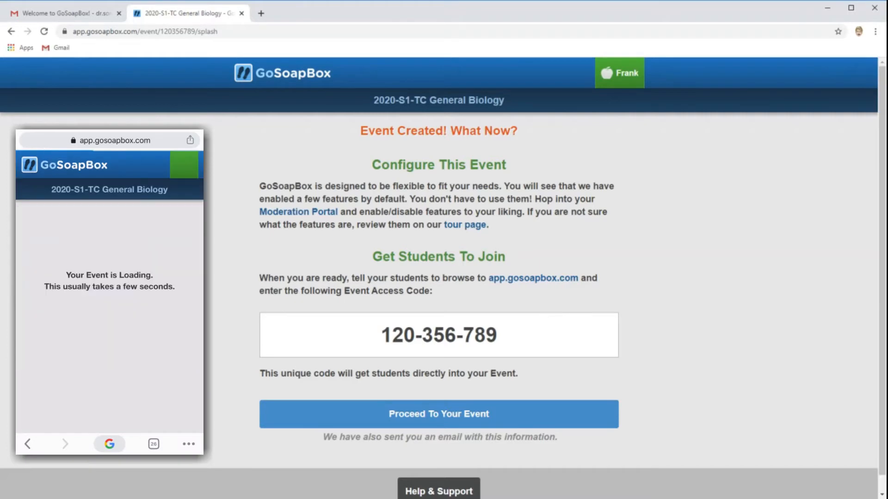
Open the event dashboard and try the confusion barometer by switching to confused and back
click(444, 422)
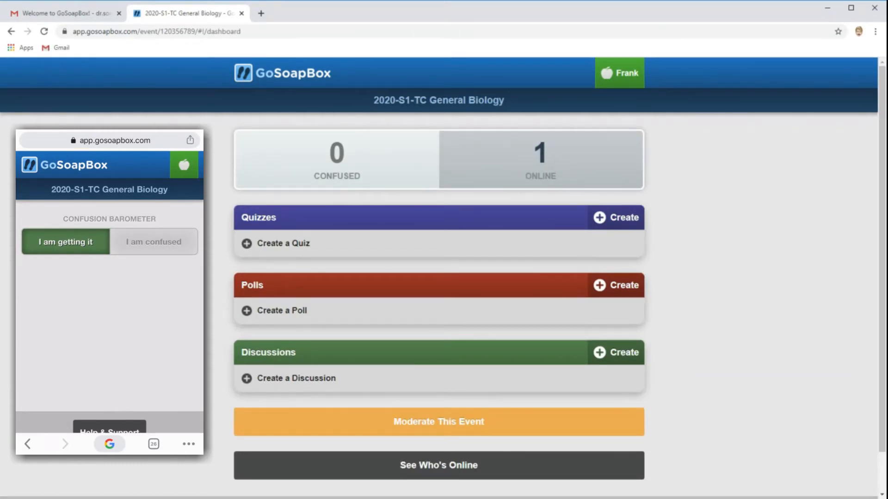
click(154, 242)
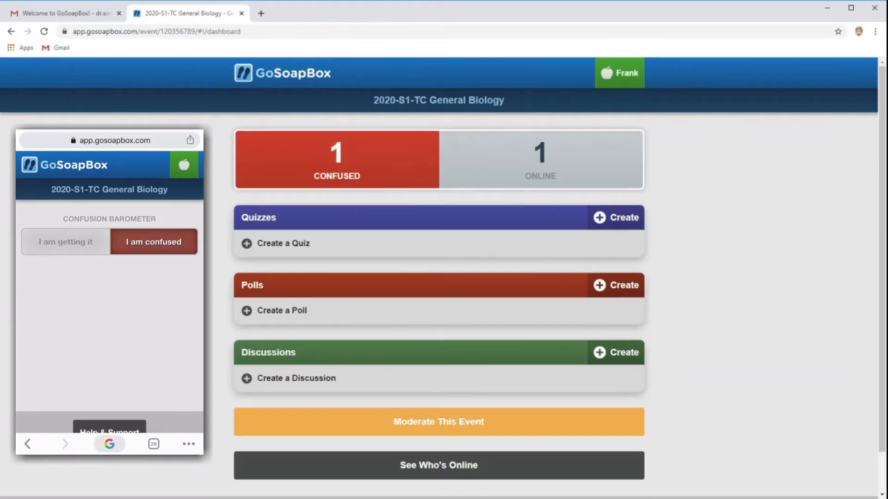
click(65, 242)
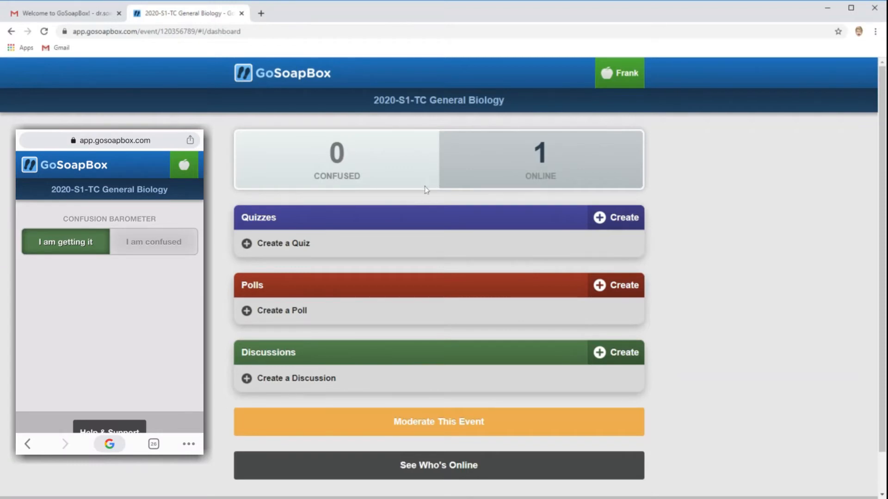
Create a new quiz named Test in the event
click(278, 248)
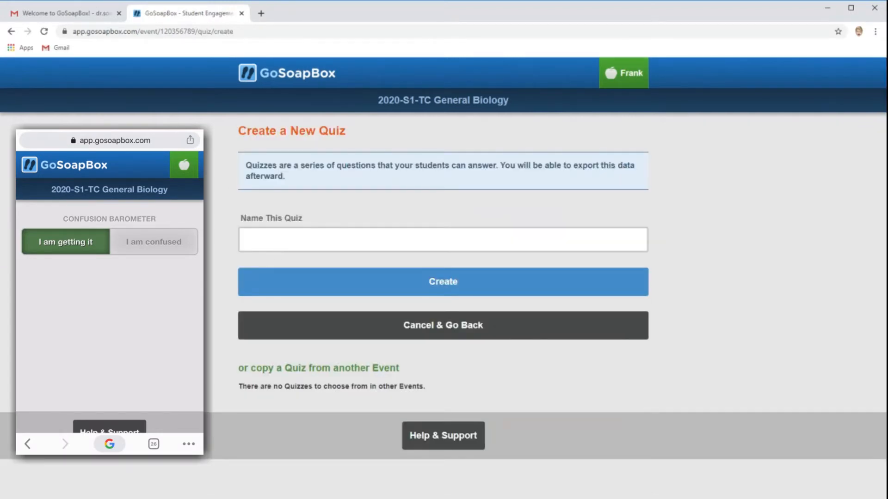
text(Test)
click(351, 276)
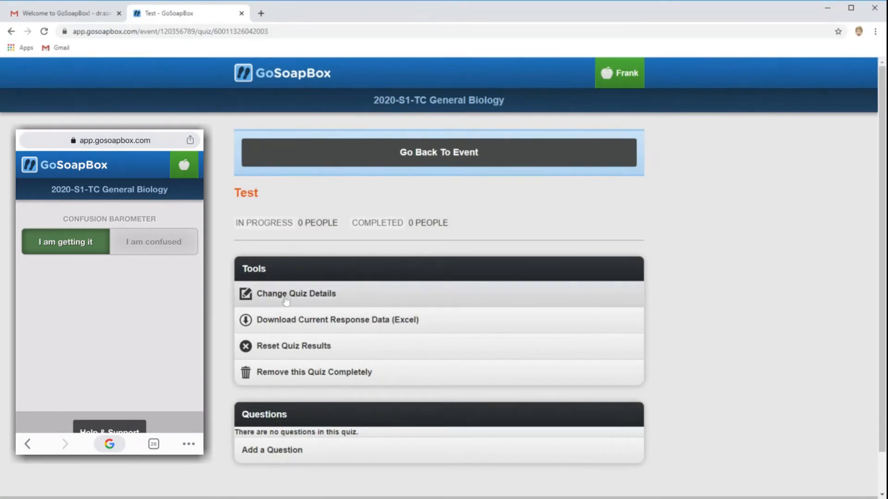
Add a short-answer question "State your idea." with the post-quiz description "Great"
click(284, 451)
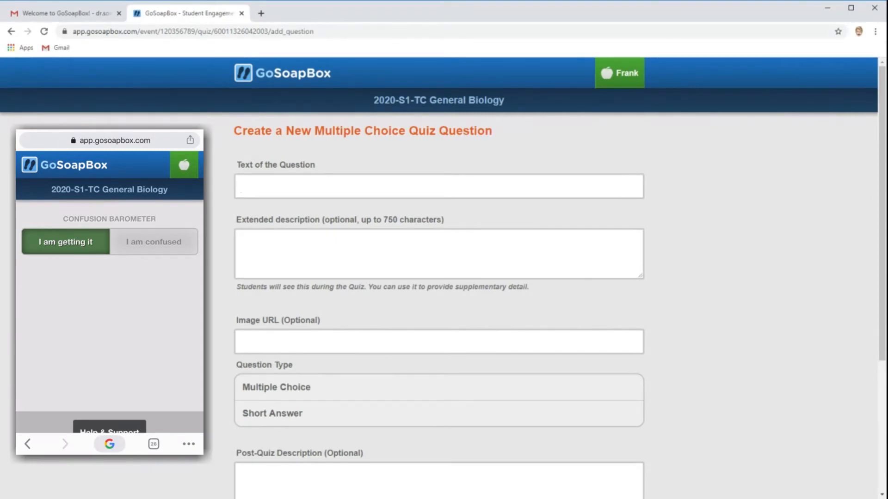
text(State your idea)
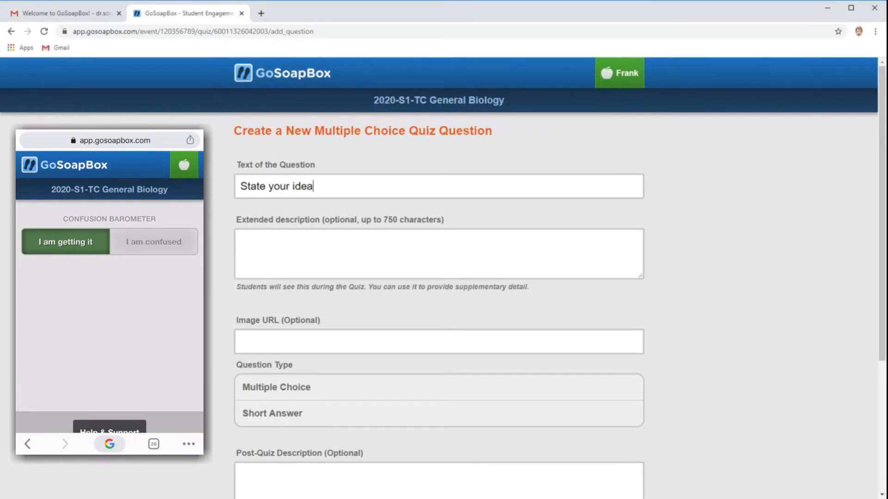
text(.)
key(Tab)
click(279, 339)
scroll(342, 328, down, 3)
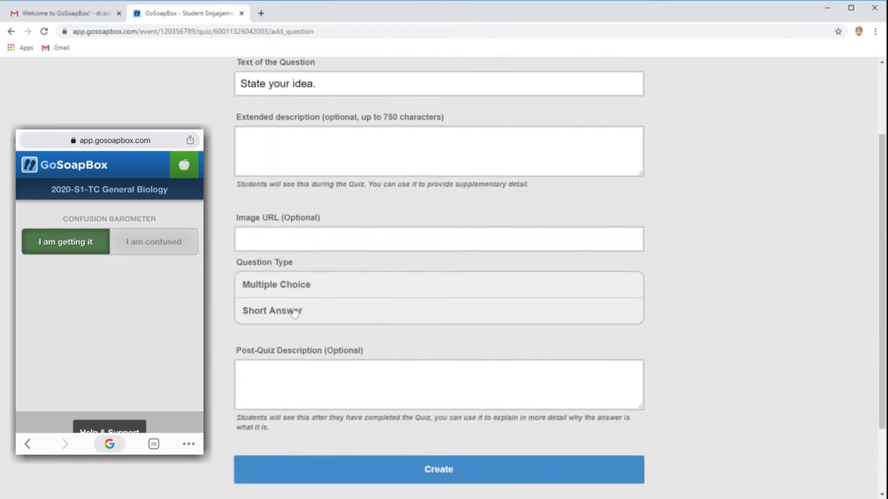
click(292, 315)
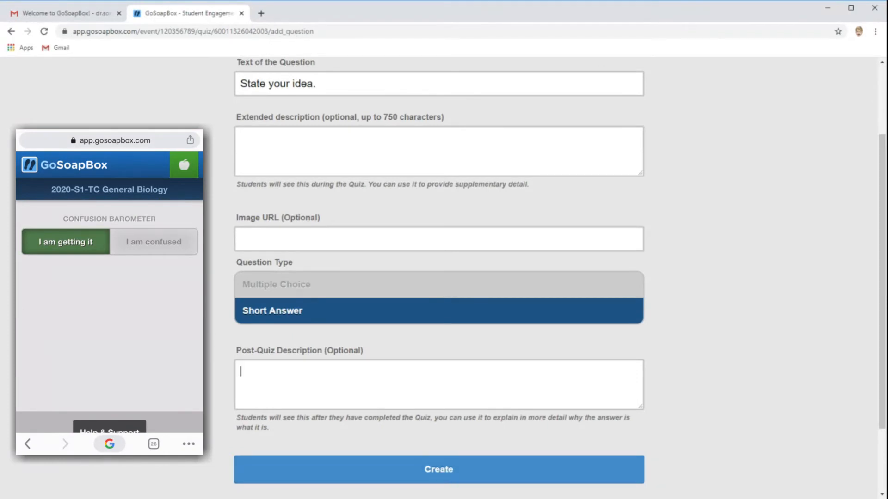
text(Great)
click(429, 480)
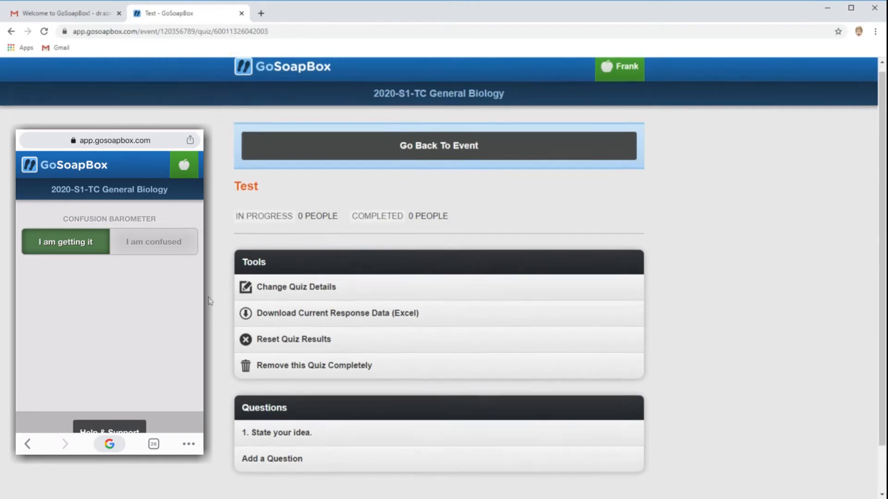
scroll(324, 373, down, 2)
scroll(412, 398, up, 2)
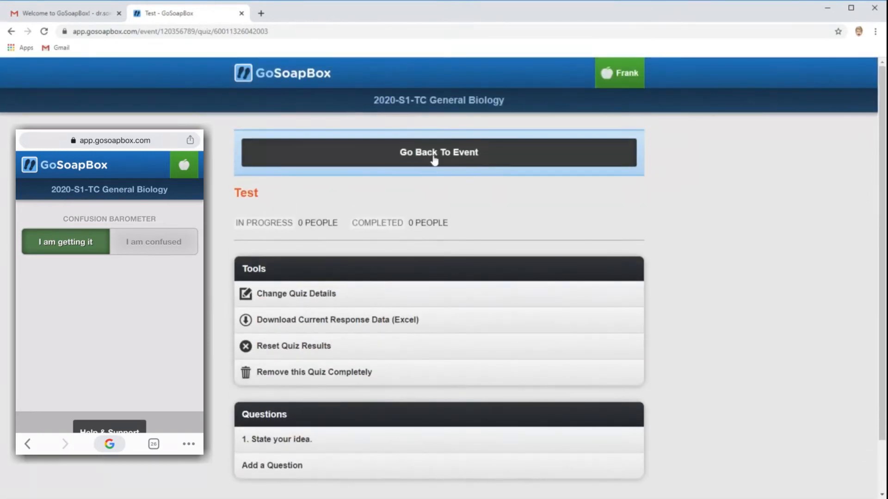
Return to the event dashboard and unlock the Test quiz for students, then lock it again
click(437, 157)
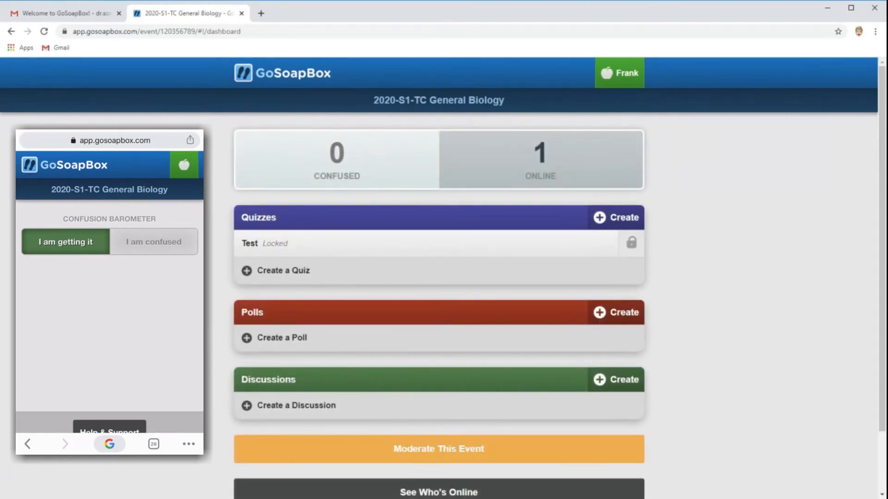
click(632, 245)
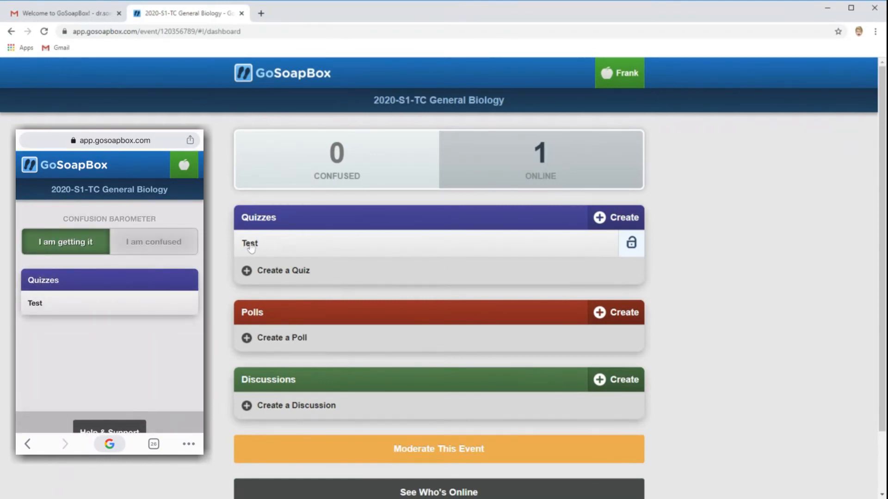
click(632, 246)
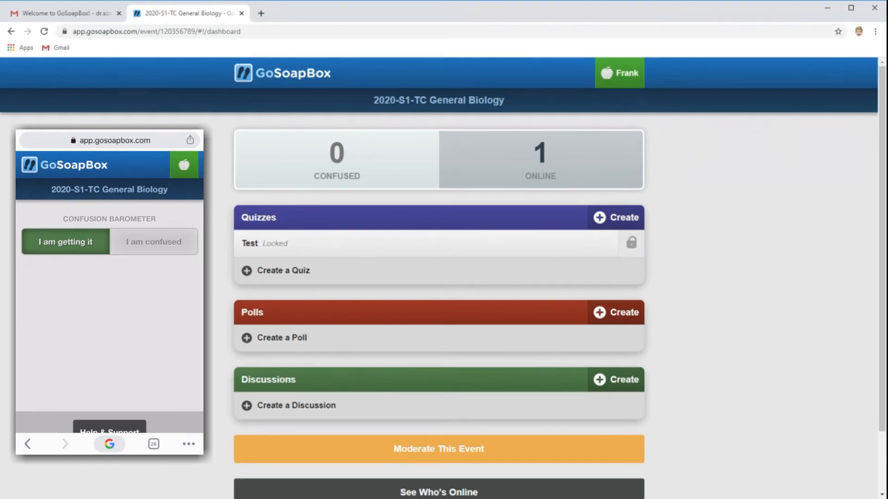
Refresh the page, go back to the event and start a new poll titled "How are you?"
key(F5)
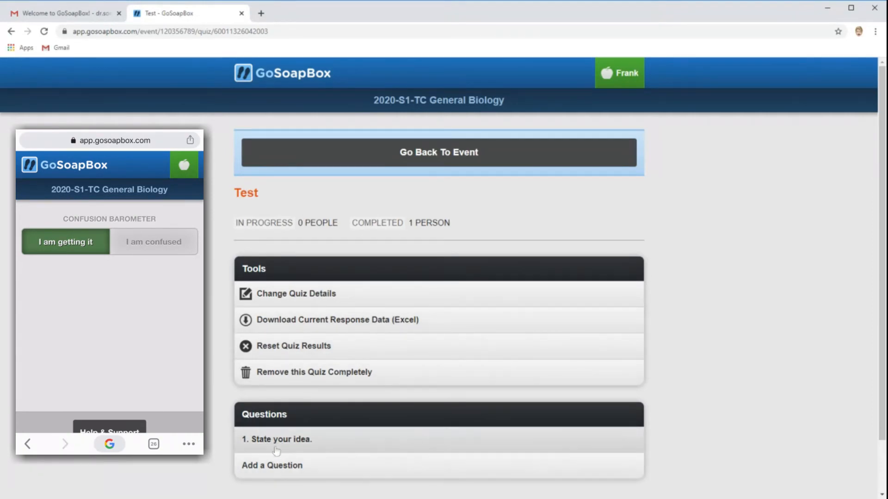
click(430, 157)
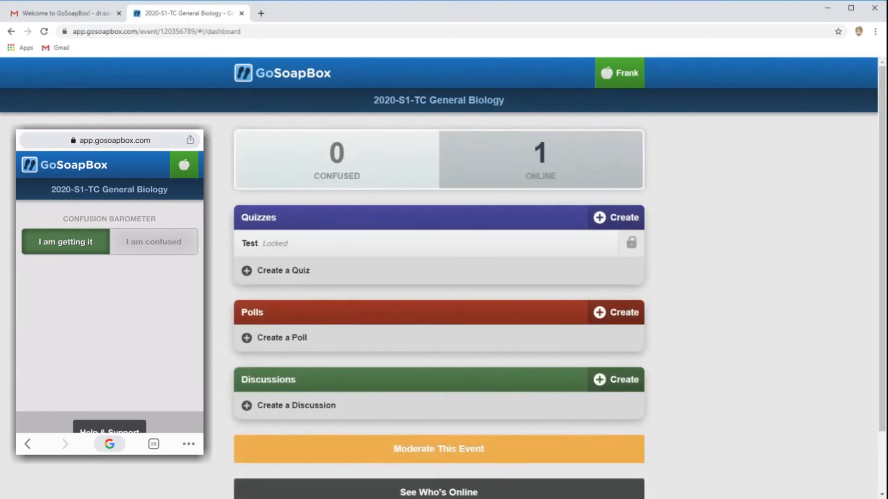
scroll(230, 272, down, 1)
click(245, 295)
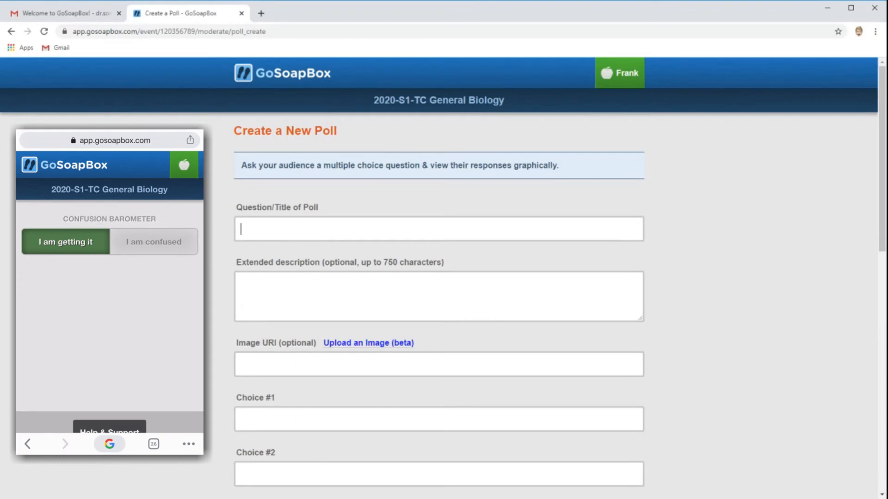
text(How are you?)
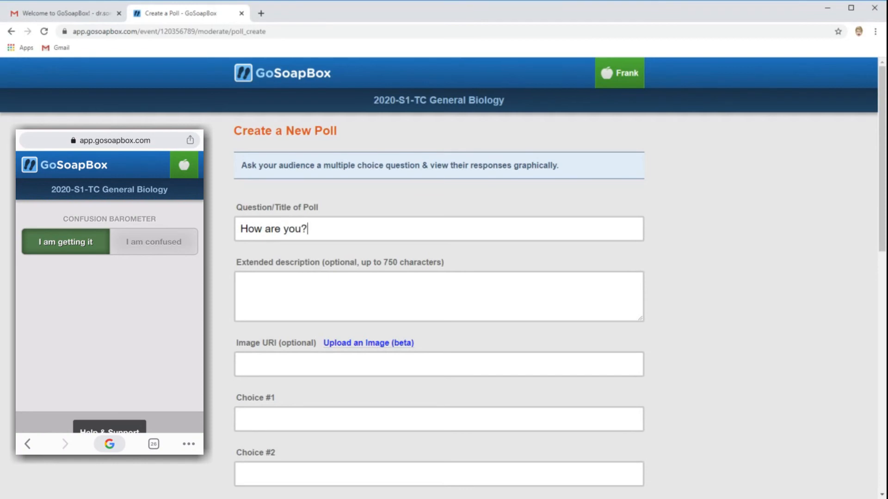
Enter the poll choices "Good" and "Bad" and save the poll
click(311, 364)
key(Tab)
scroll(443, 277, down, 3)
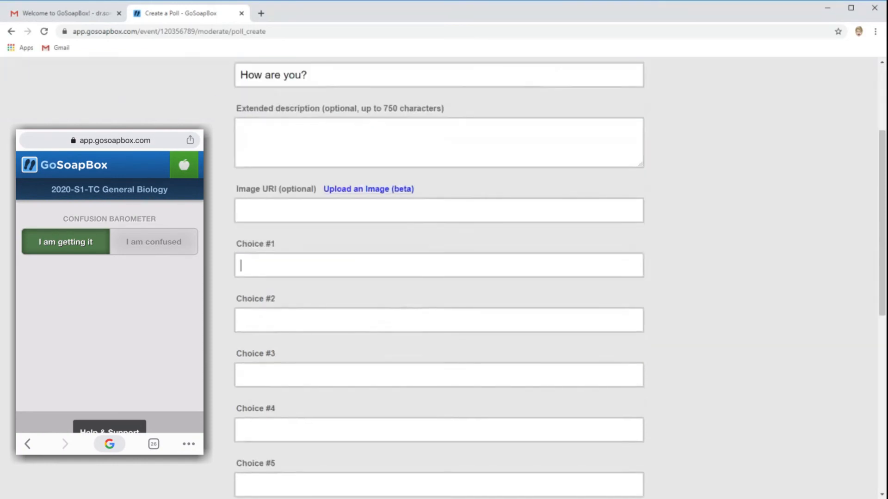
text(Good)
key(Tab)
text(Bad)
scroll(463, 382, down, 9)
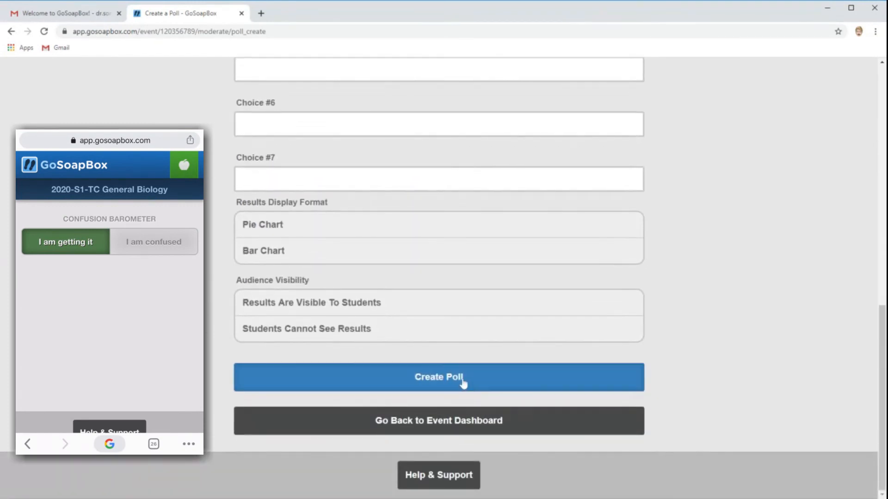
click(464, 383)
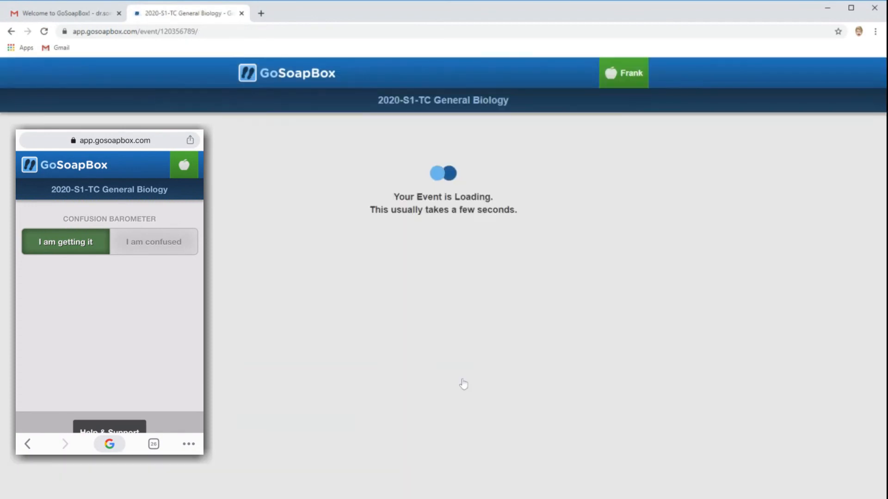
Unlock the "How are you?" poll so students can answer it
scroll(218, 291, down, 2)
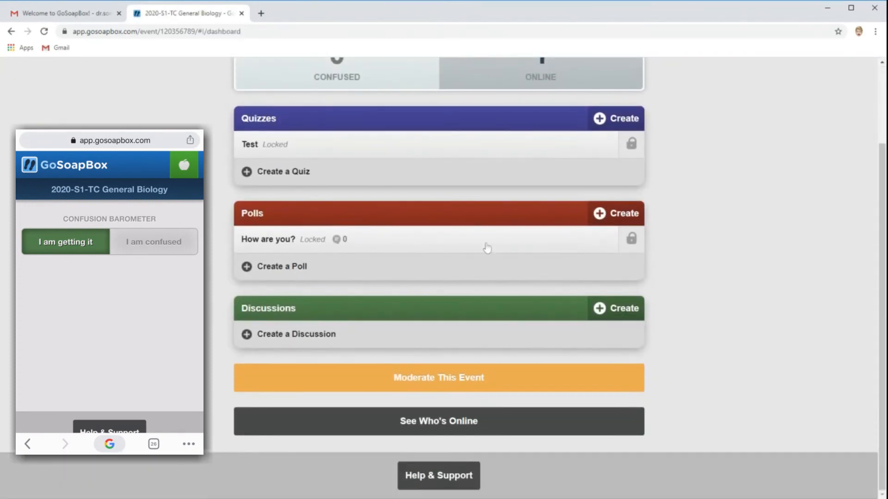
click(632, 245)
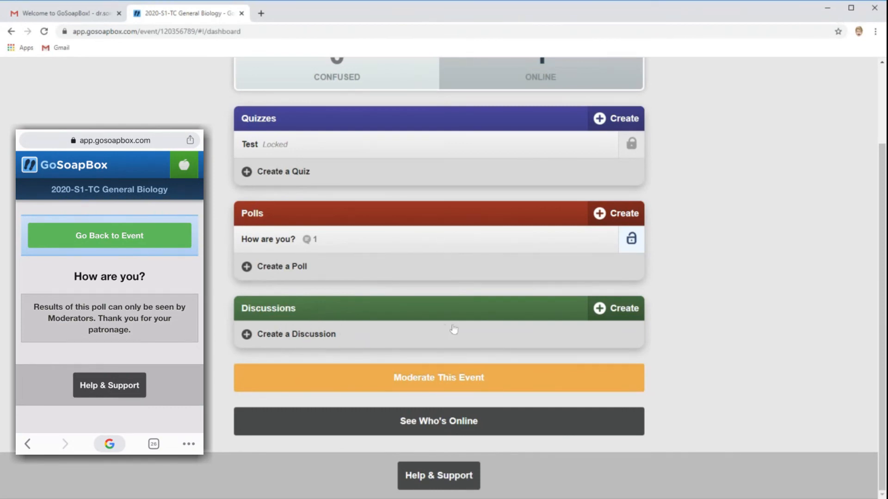
scroll(377, 299, up, 2)
scroll(378, 299, down, 2)
scroll(379, 300, up, 2)
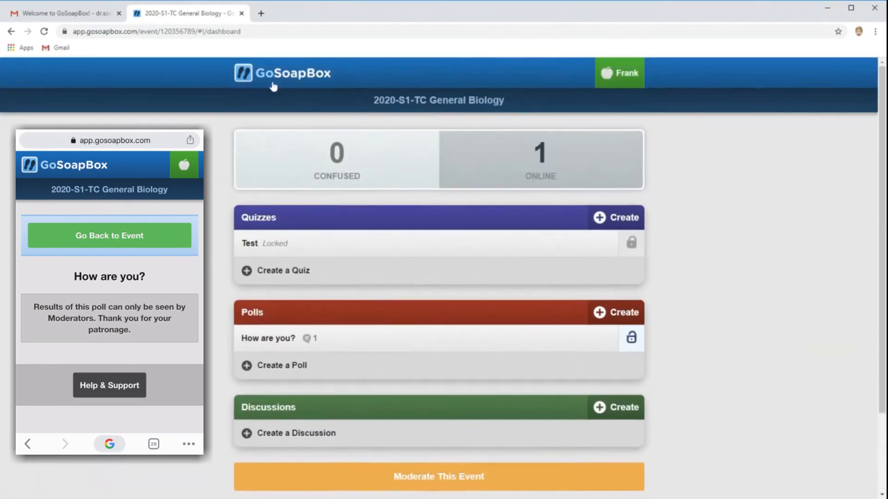